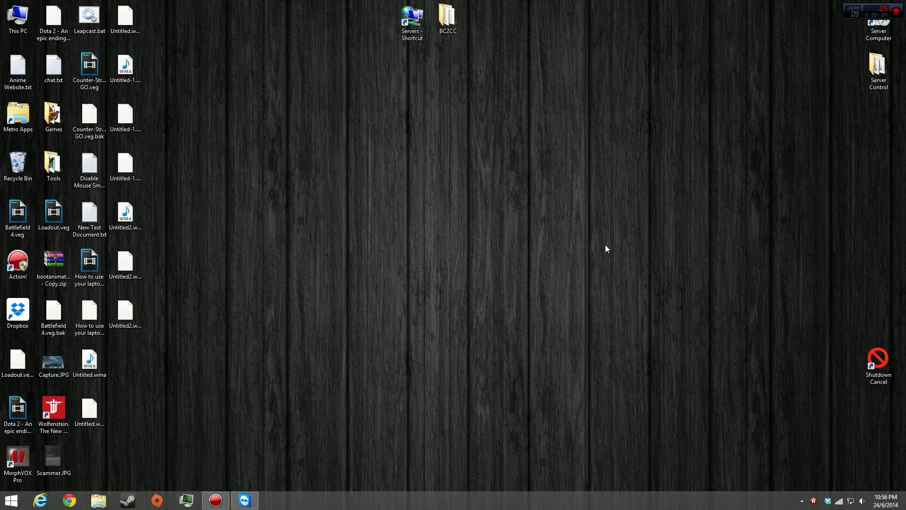
Open the desktop's Screen Resolution settings and detect additional displays.
right_click(394, 199)
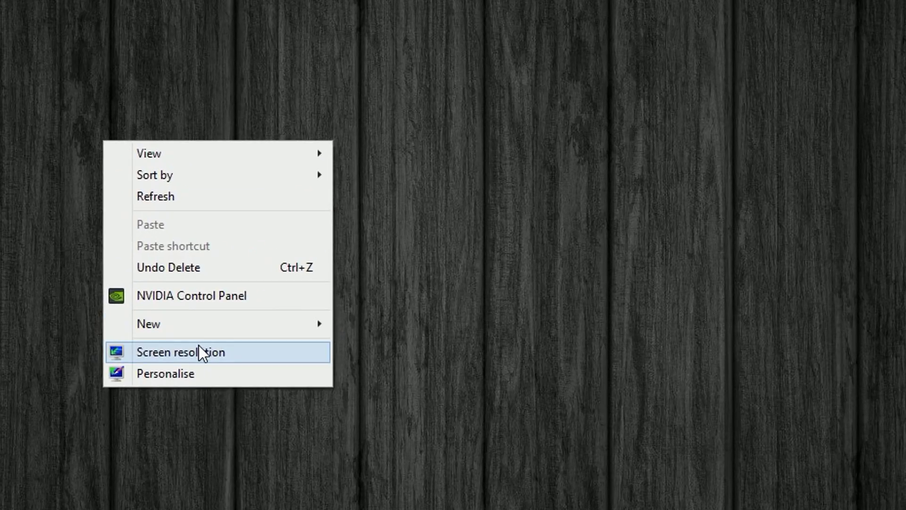
click(200, 344)
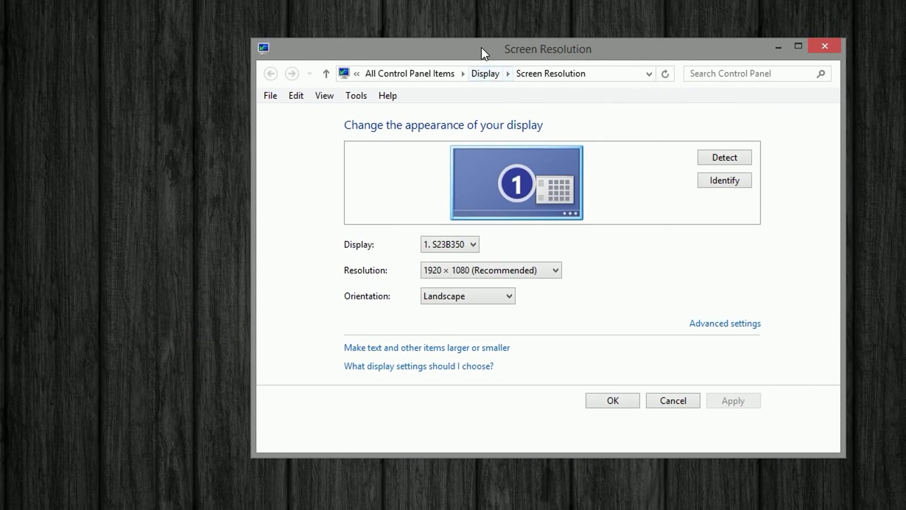
drag(482, 47, 333, 7)
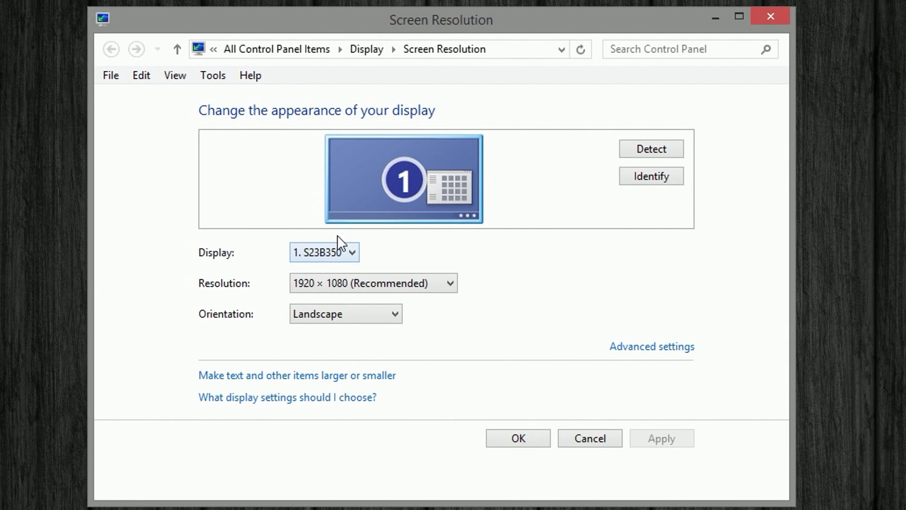
click(668, 147)
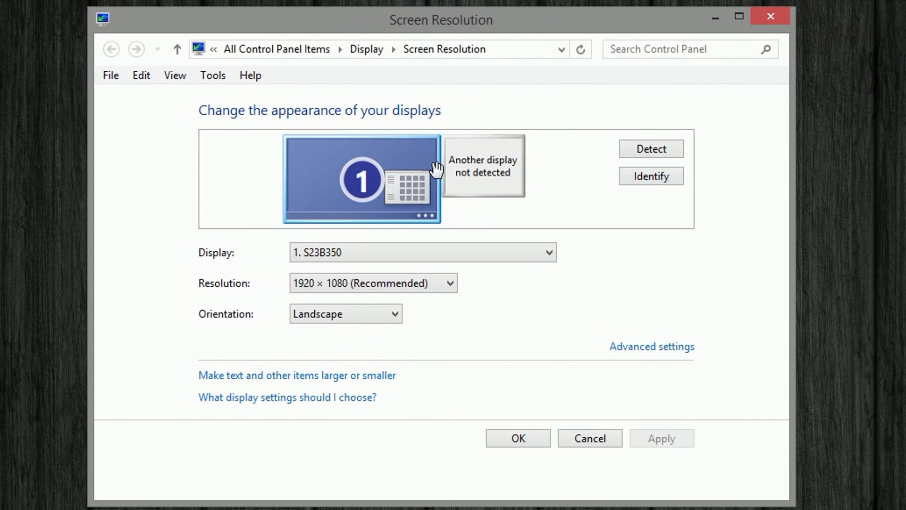
Set the undetected display to "Try to connect anyway on: VGA" and apply the change.
click(510, 167)
click(397, 152)
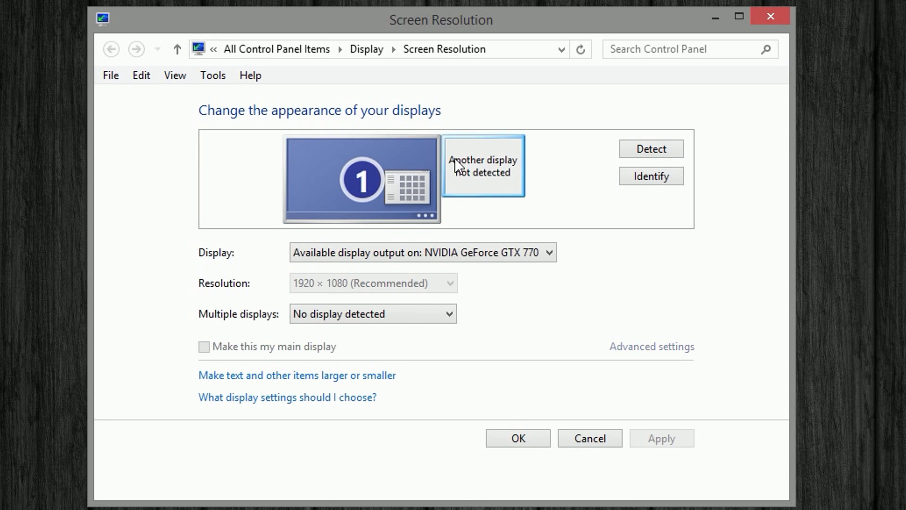
click(488, 168)
click(374, 321)
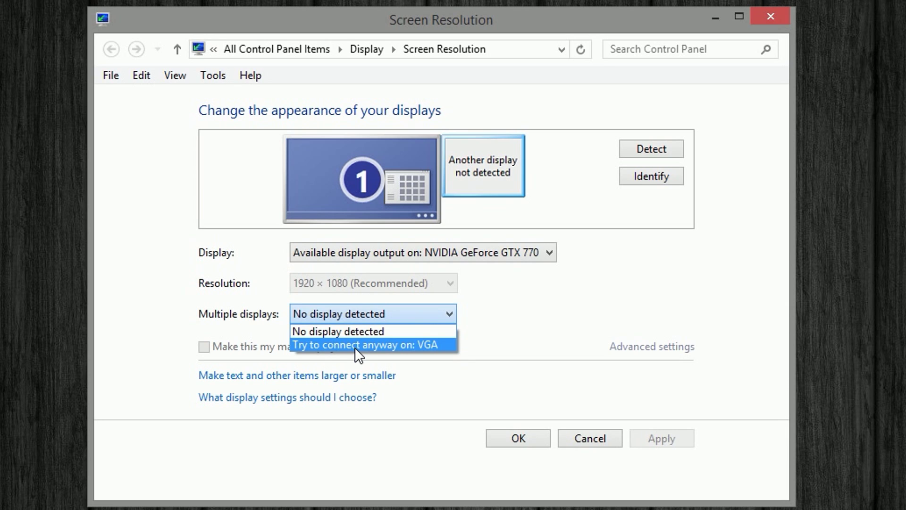
click(355, 345)
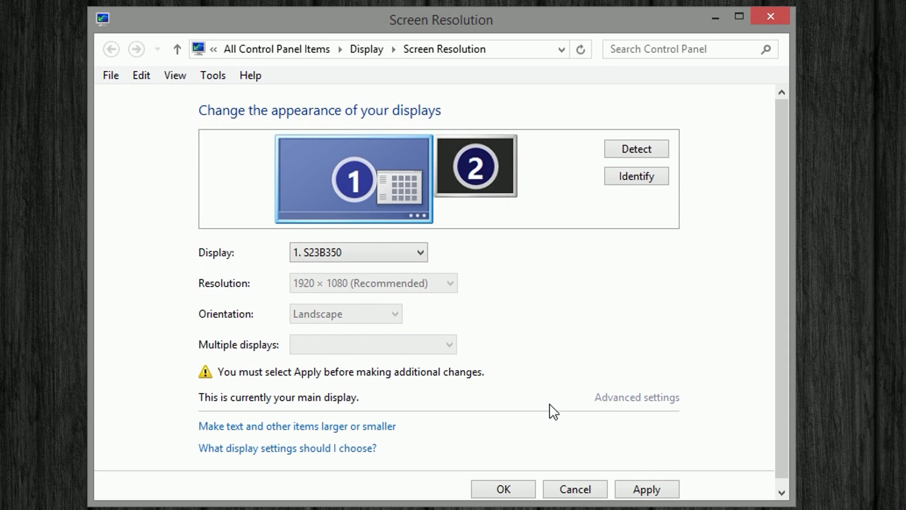
click(659, 483)
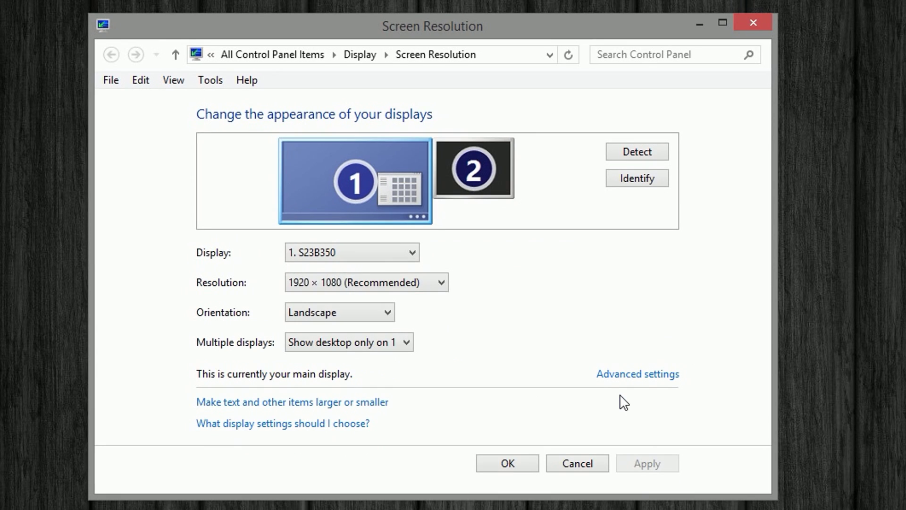
Set multiple displays to "Extend these displays" for display 2 and apply it.
click(468, 171)
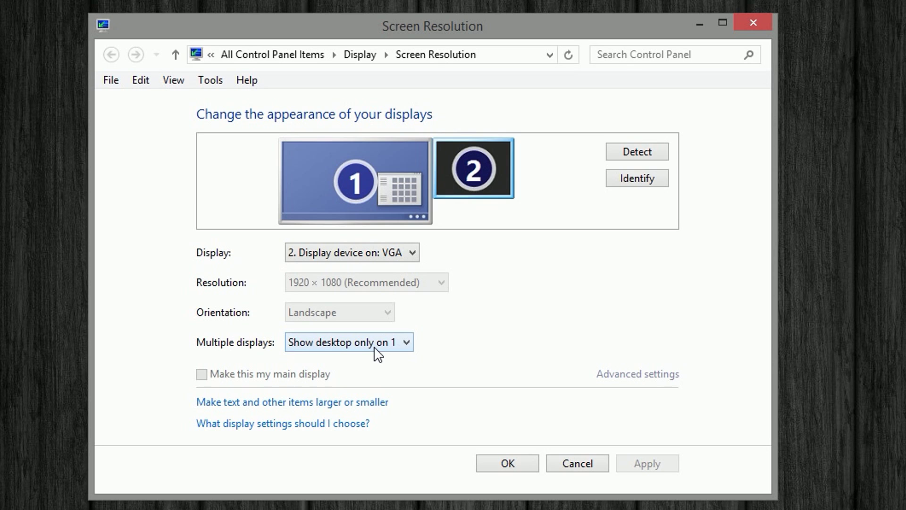
click(299, 343)
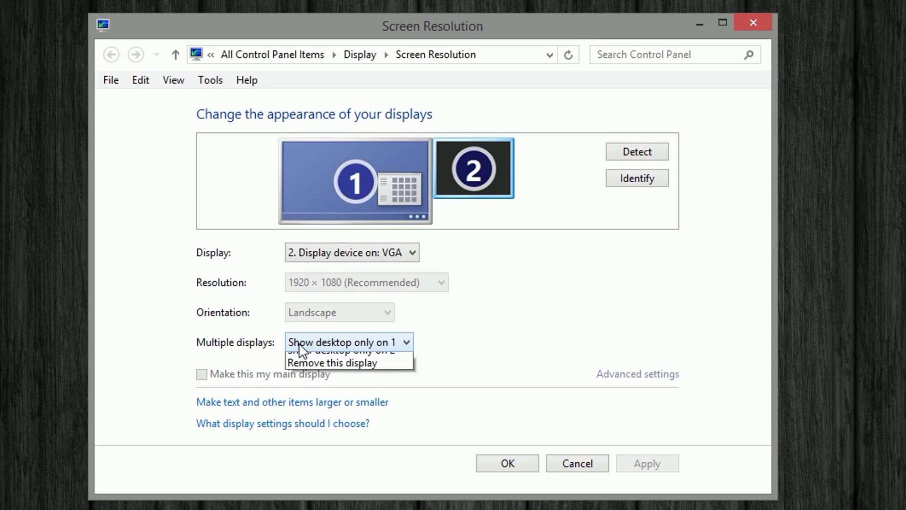
click(318, 373)
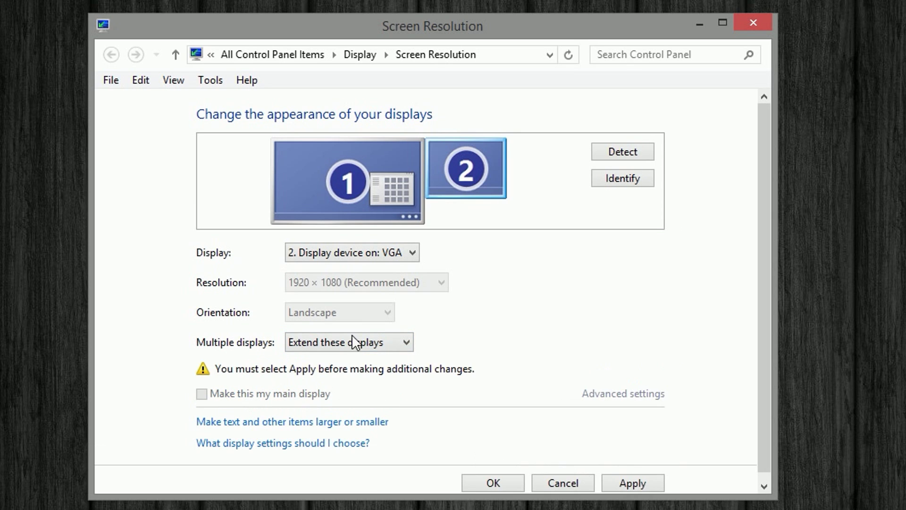
click(634, 482)
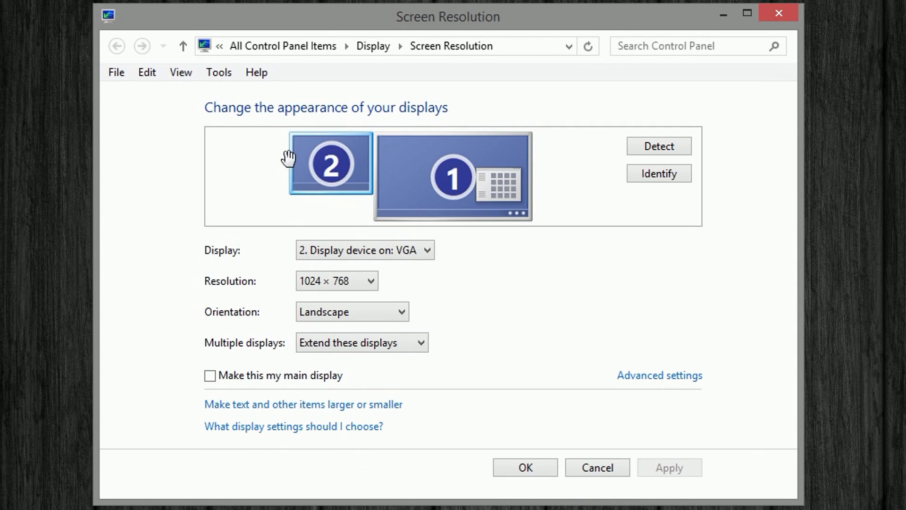
Position display 2 directly to the left of display 1 in the display arrangement.
drag(302, 161, 268, 168)
drag(341, 153, 566, 160)
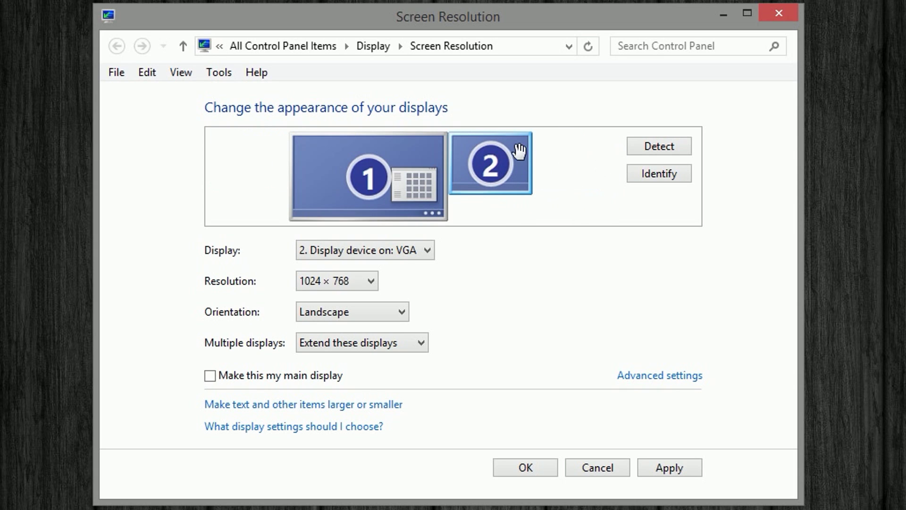
drag(506, 157, 265, 171)
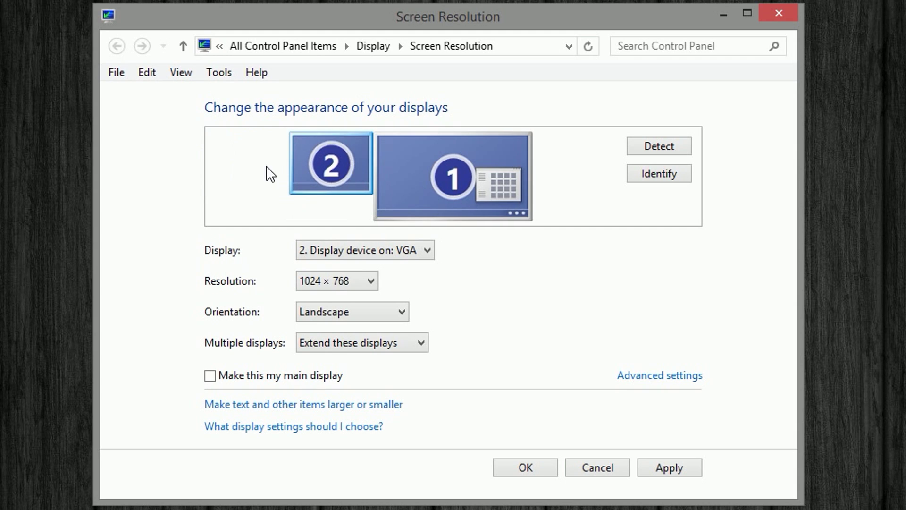
Set display 2's resolution to 1920 × 1080 and apply the display settings.
click(330, 284)
click(369, 396)
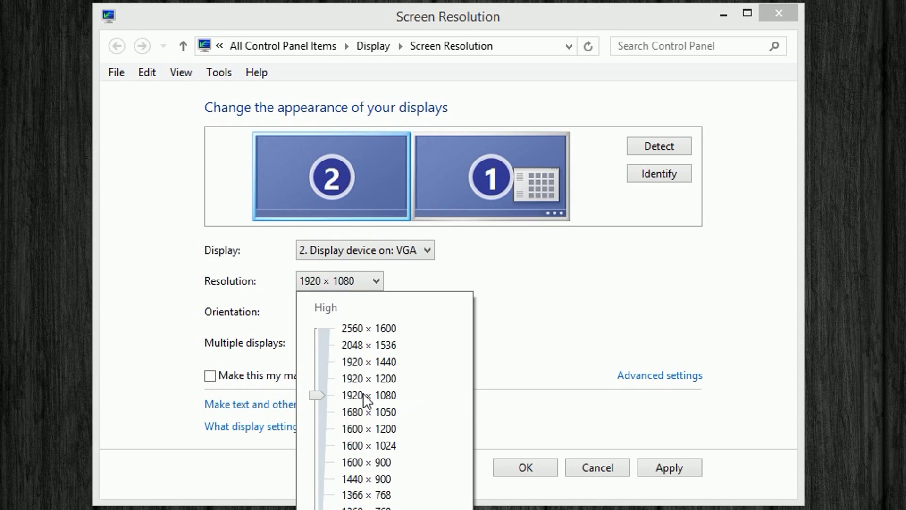
click(560, 306)
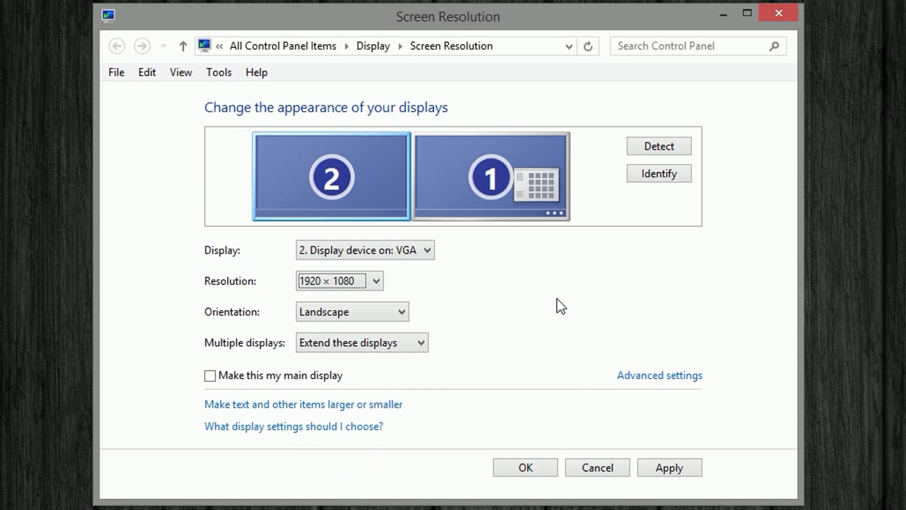
click(406, 342)
click(471, 346)
click(667, 466)
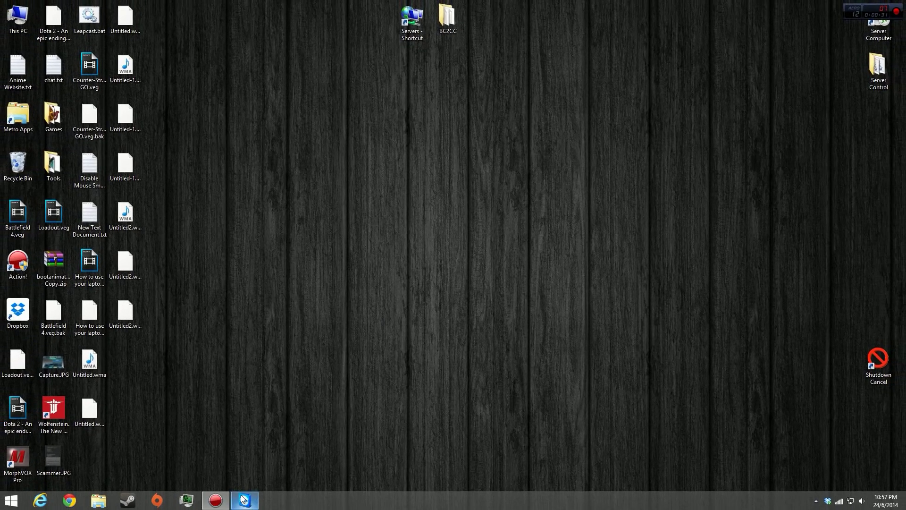
Switch to TeamViewer and place its main window on the open desktop.
right_click(245, 500)
click(244, 476)
click(244, 499)
drag(249, 108, 337, 118)
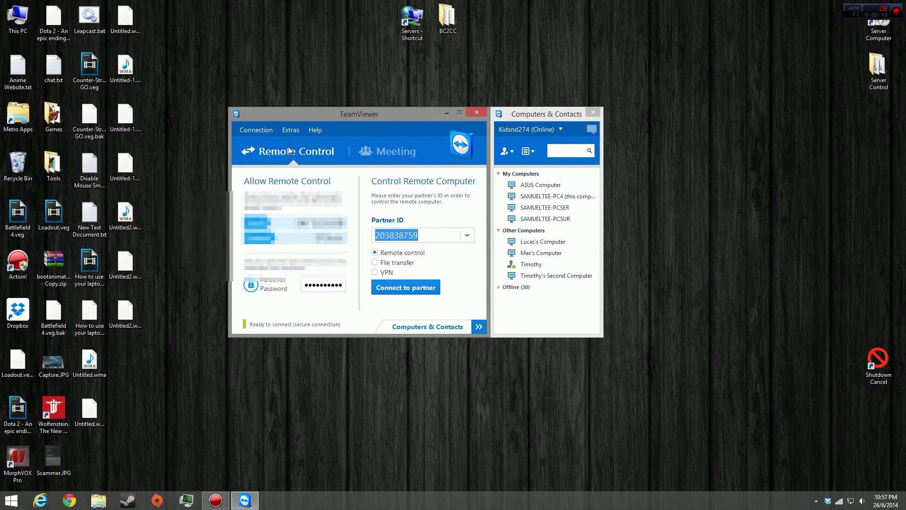
Switch to Chrome and start the free TeamViewer_Setup.exe download from the TeamViewer website.
click(72, 497)
text(get)
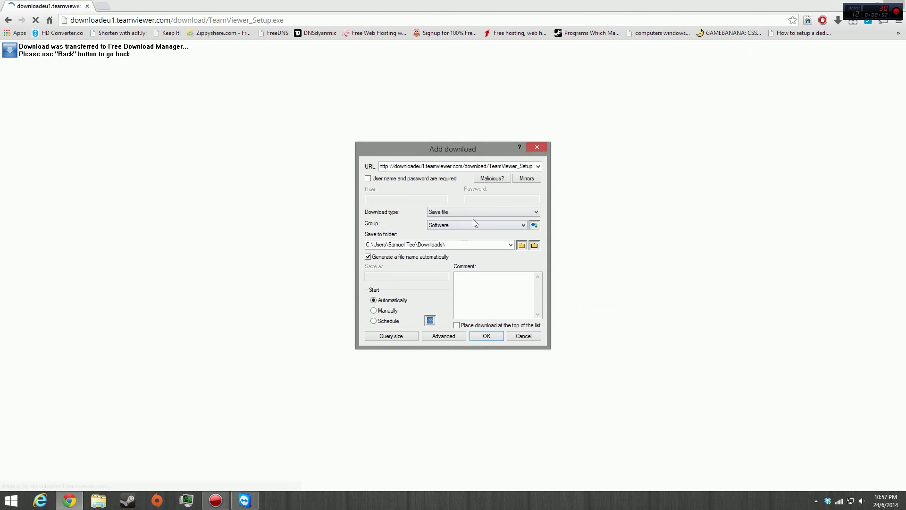
click(473, 215)
click(471, 228)
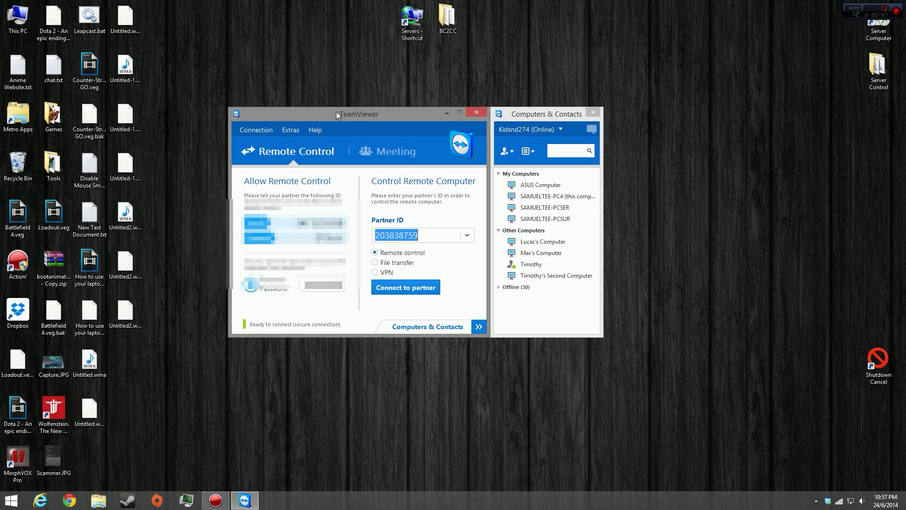
Reposition the TeamViewer window and highlight this computer's ID for remote control.
drag(336, 112, 357, 138)
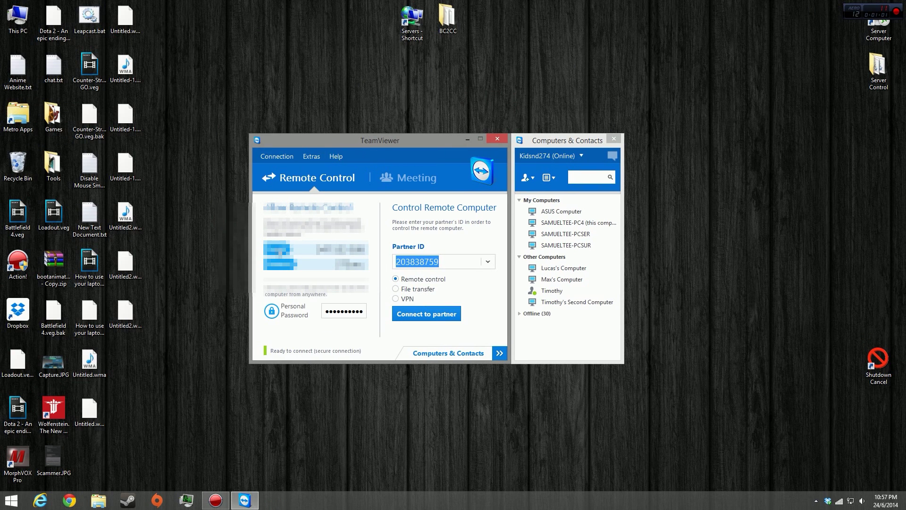
drag(302, 249, 368, 249)
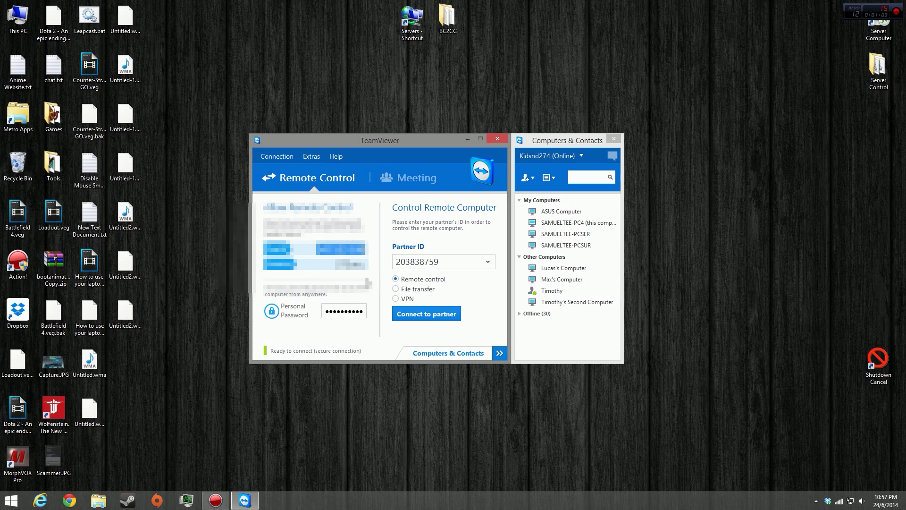
Examine the unattended access setup for defining a computer name and personal password, and cancel it without changes.
click(278, 157)
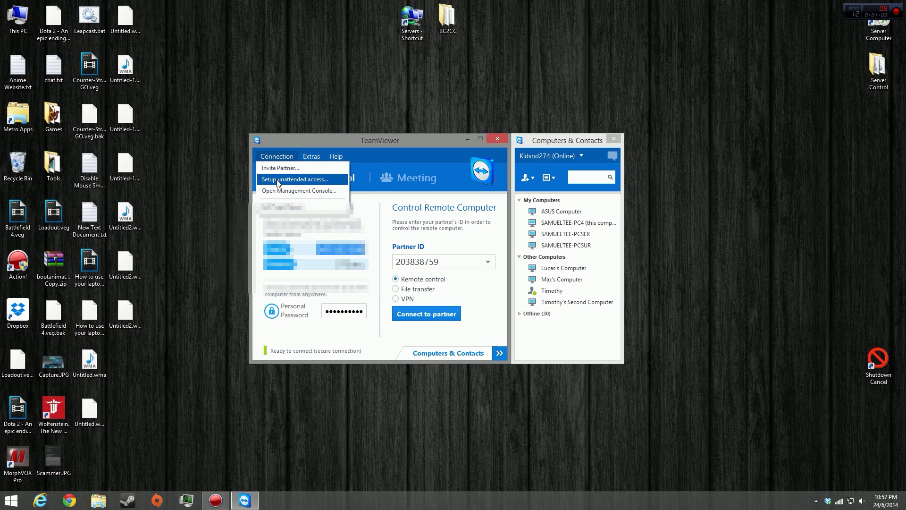
click(278, 180)
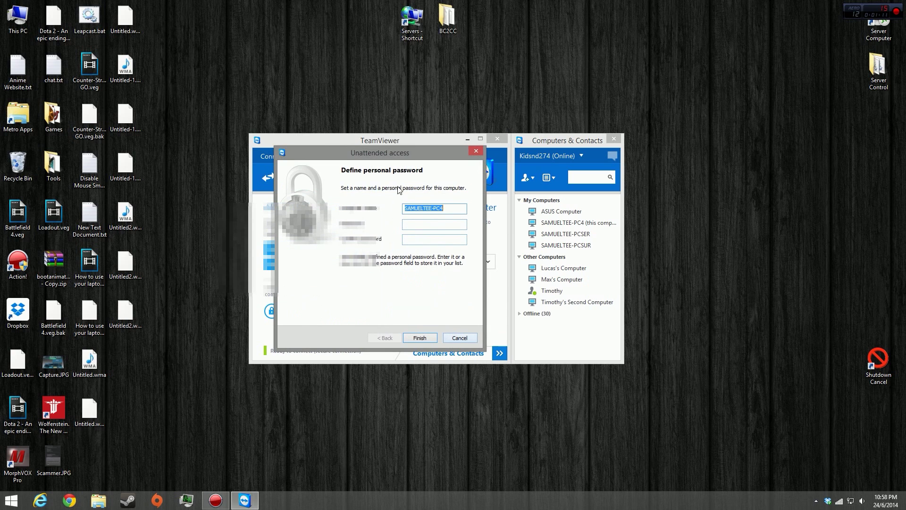
click(459, 338)
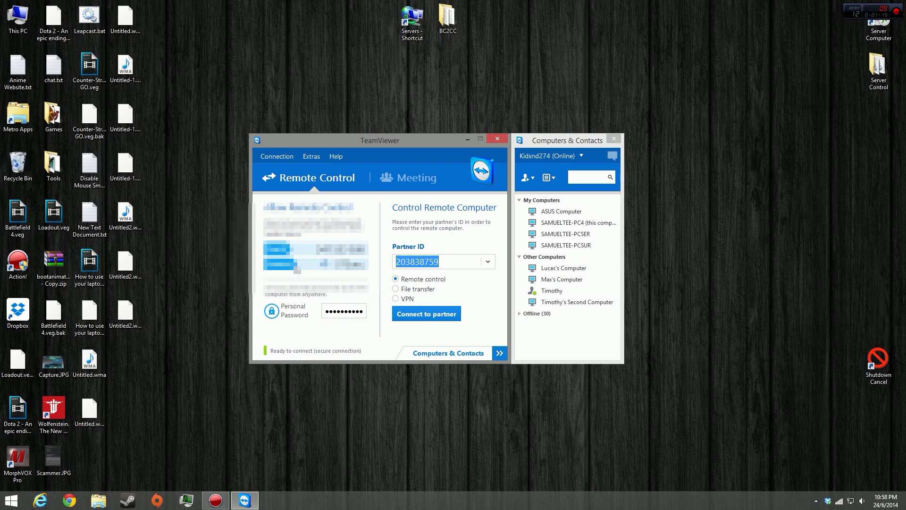
Highlight this computer's temporary TeamViewer password and reposition the TeamViewer window.
drag(335, 264, 367, 266)
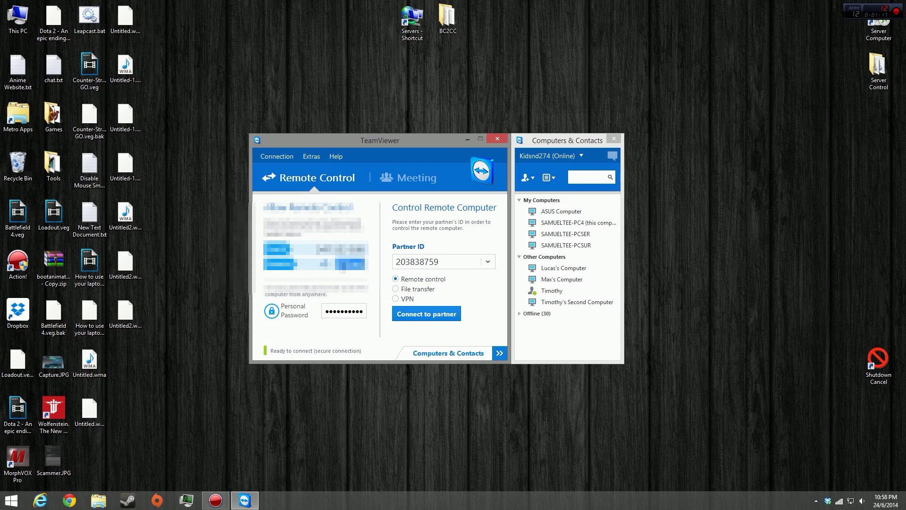
click(363, 267)
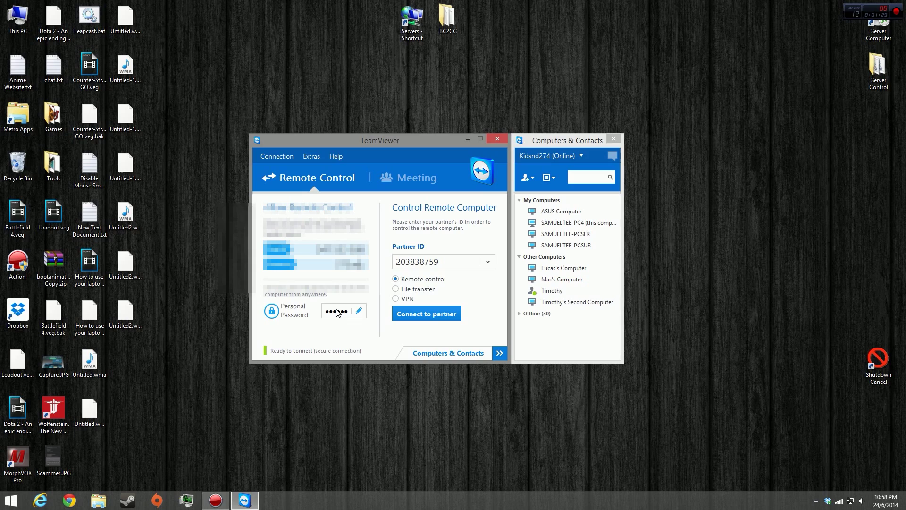
drag(382, 142, 457, 102)
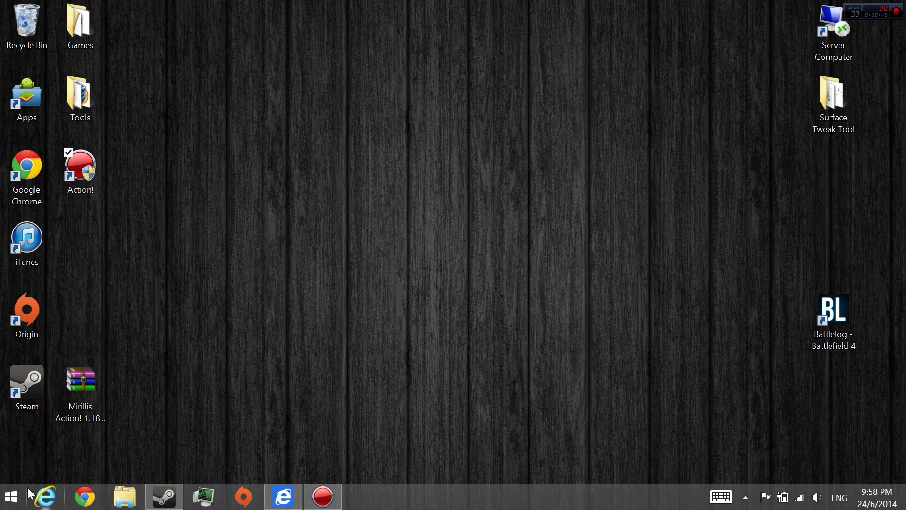
Start TeamViewer 9 on the laptop, bring up the on-screen keyboard and move the TeamViewer window clear of it.
click(11, 497)
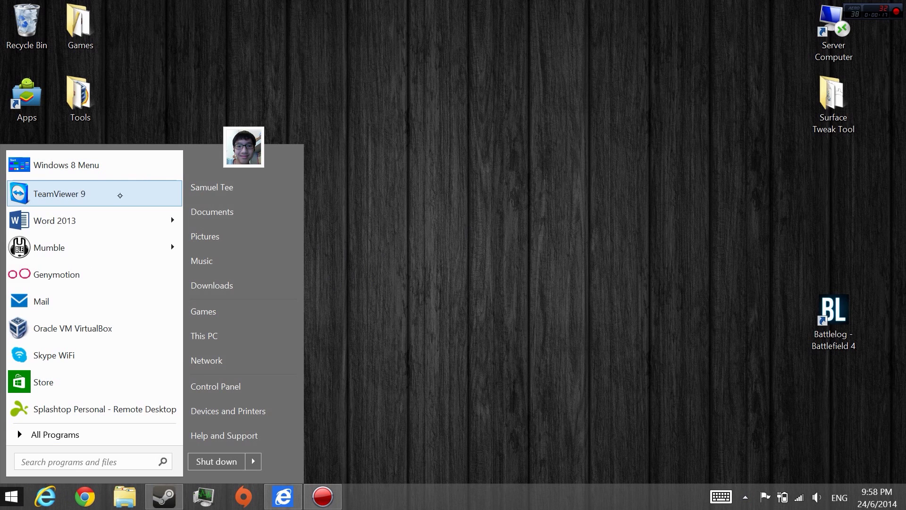
click(85, 193)
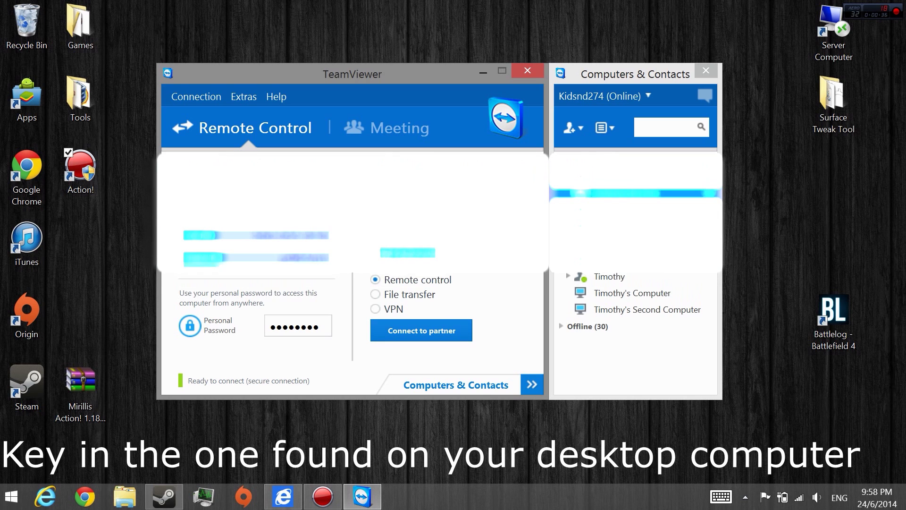
click(721, 496)
drag(319, 79, 284, 17)
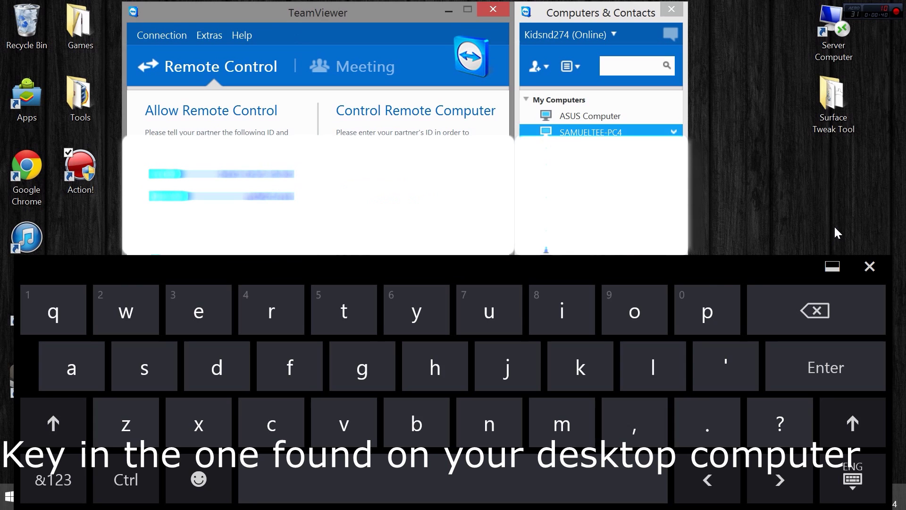
Enter the desktop computer's TeamViewer ID as the partner ID using the on-screen keyboard.
click(53, 479)
click(53, 479)
click(53, 480)
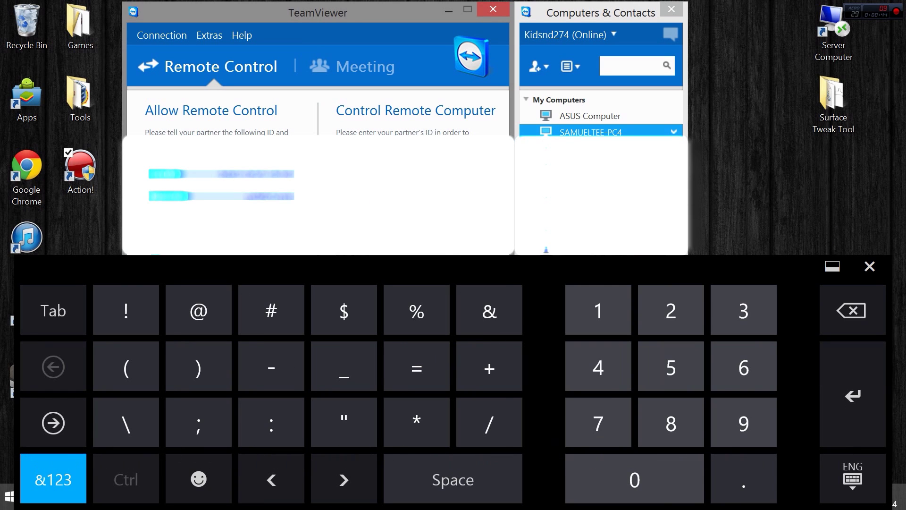
click(52, 480)
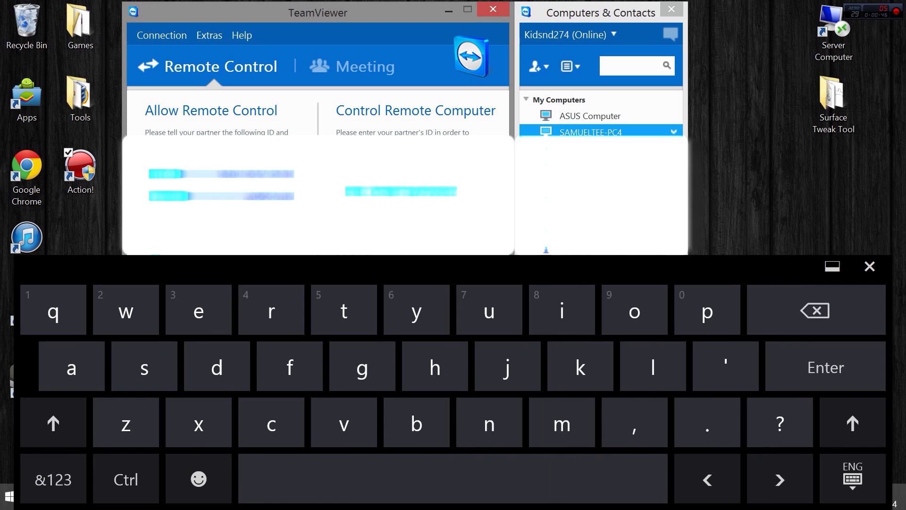
Close the on-screen keyboard, start the remote control connection to the partner and dismiss the commercial use notice.
click(870, 267)
click(406, 259)
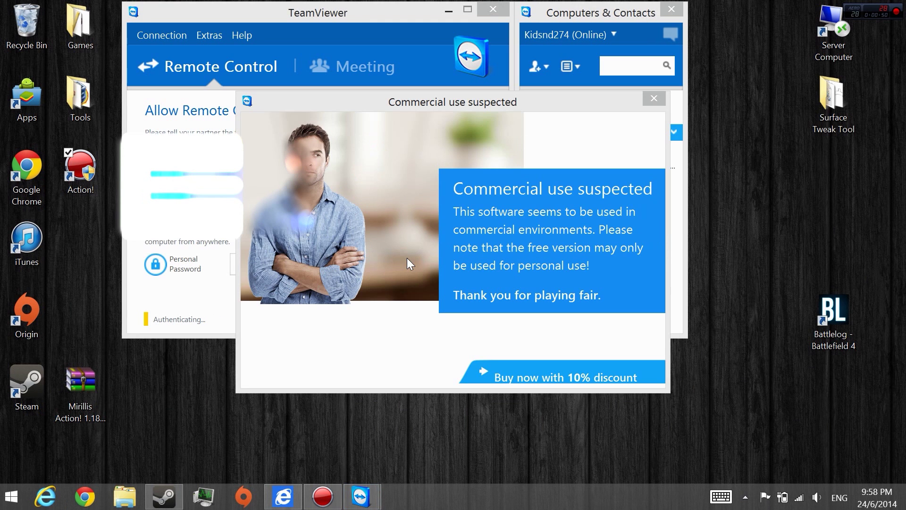
click(654, 98)
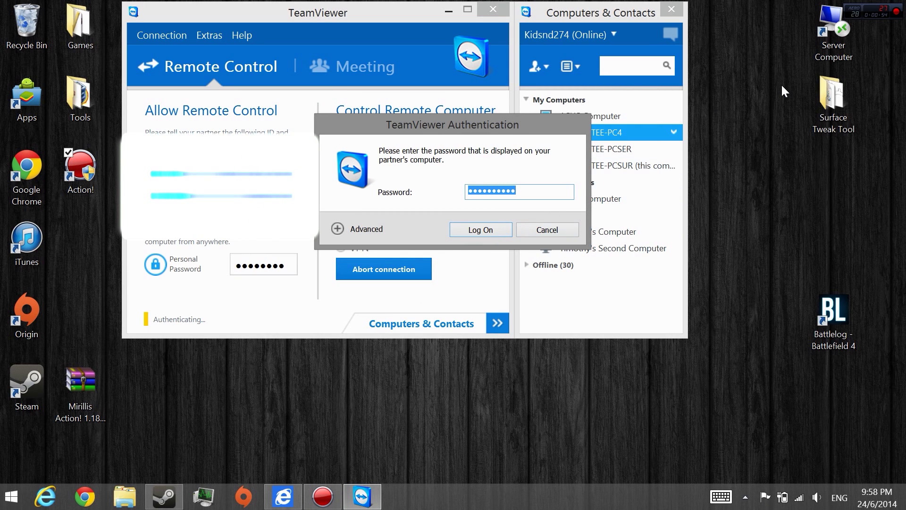
Log on to the partner computer with the password already filled in and switch the remote view to its second monitor.
click(489, 228)
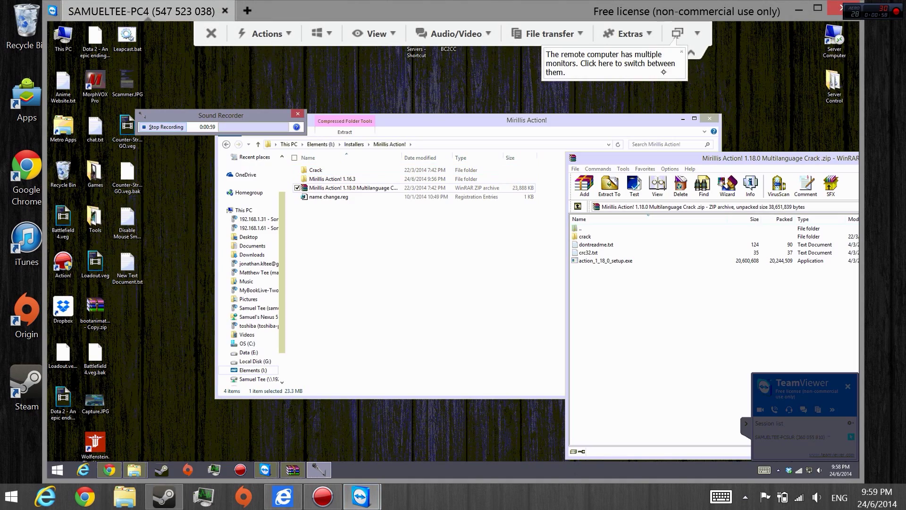
click(677, 33)
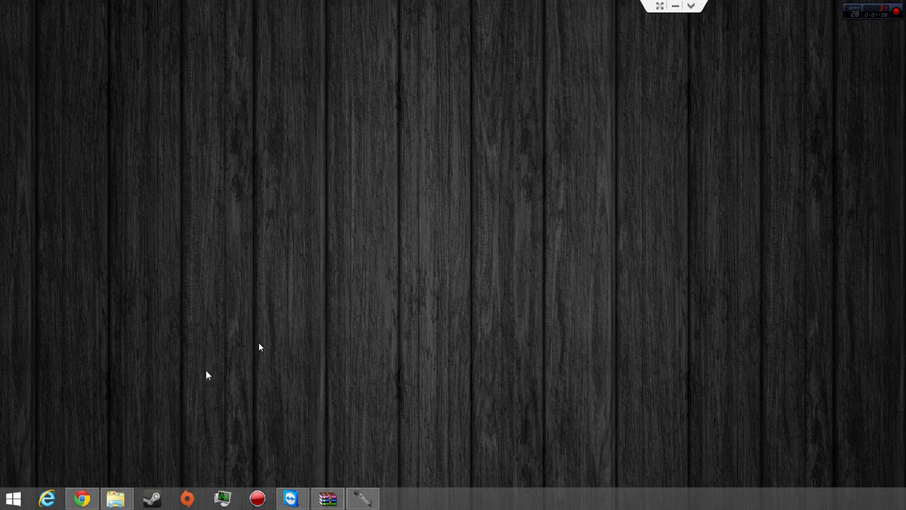
Test the extended desktop on the laptop by opening and closing the Start menu and drawing selection rectangles on the empty desktop.
drag(207, 371, 580, 208)
click(13, 498)
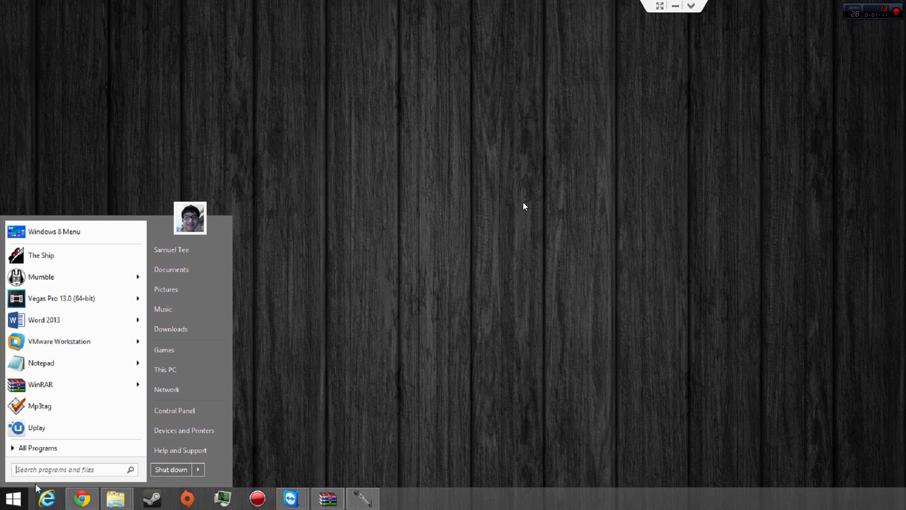
click(876, 382)
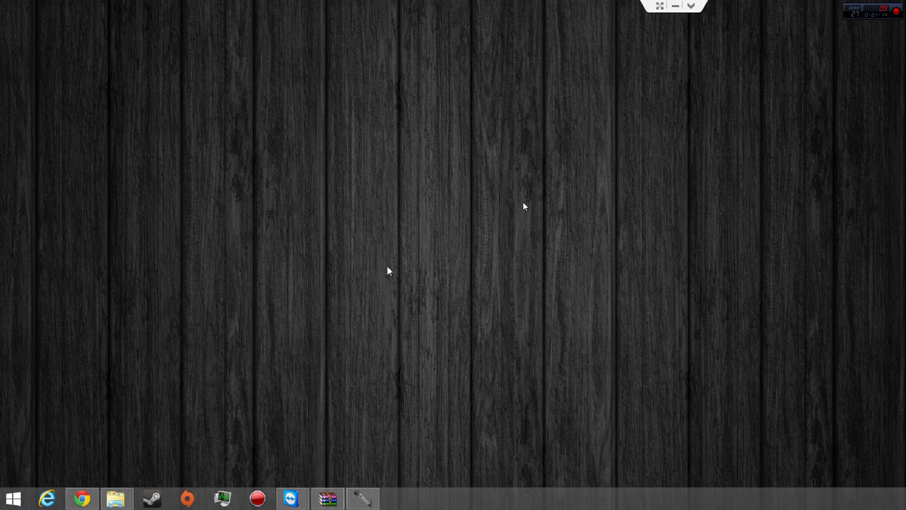
drag(618, 195, 459, 348)
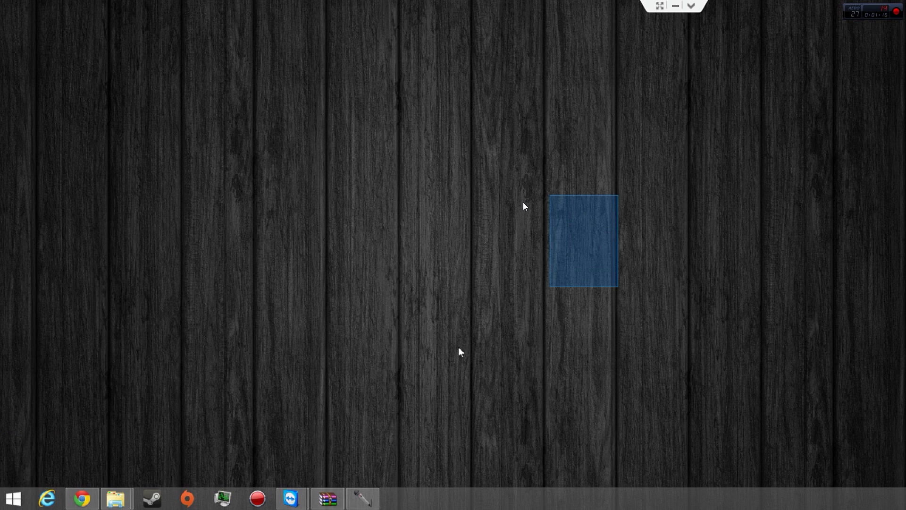
drag(732, 143, 425, 318)
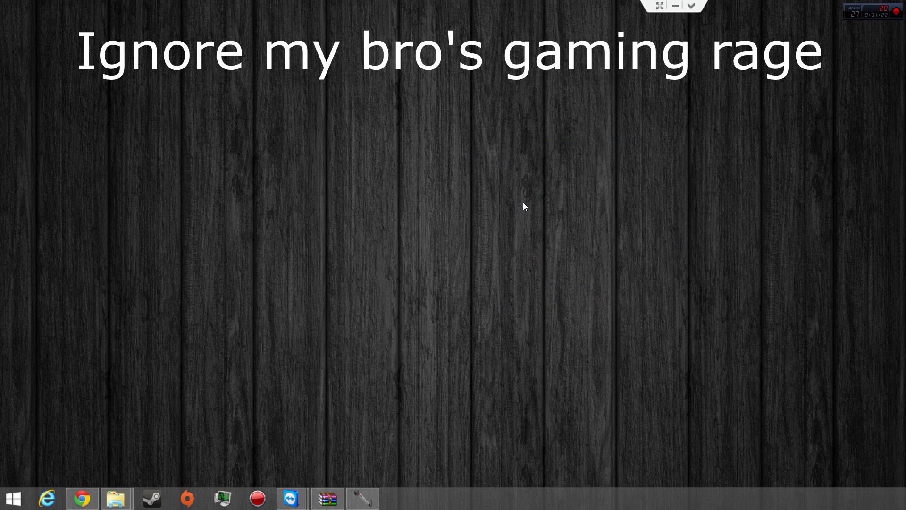
Turn off wallpaper removal in the remote session's view options.
click(693, 6)
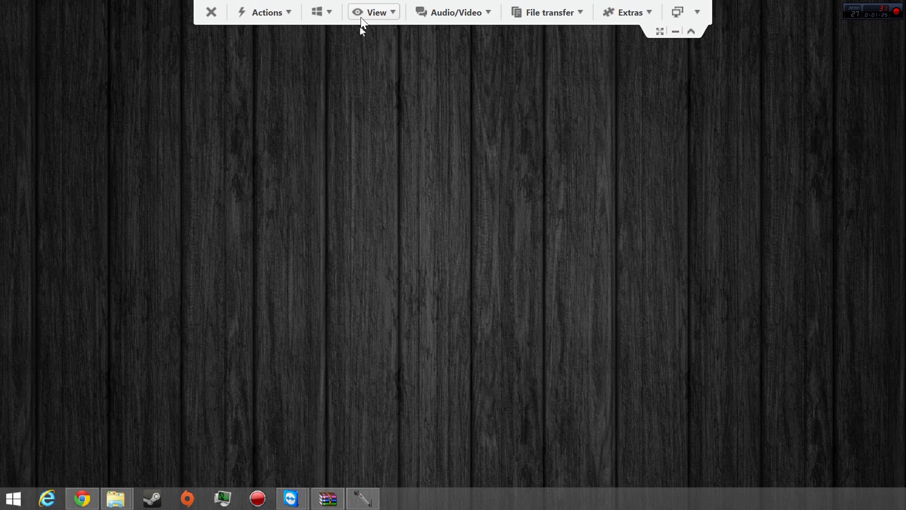
click(360, 18)
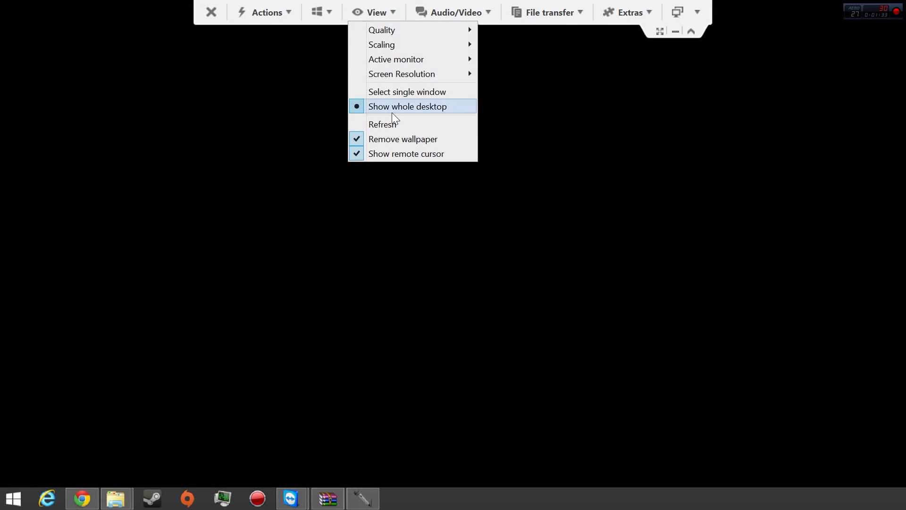
click(388, 140)
click(380, 15)
click(413, 219)
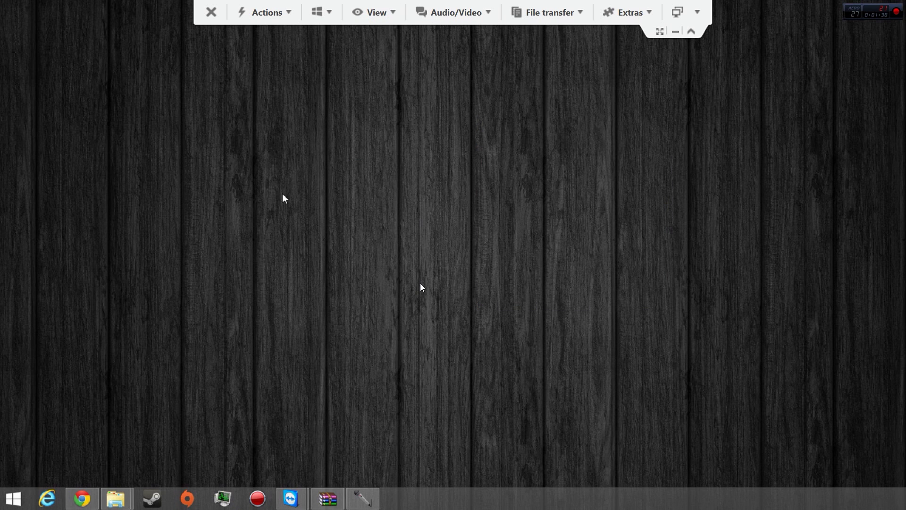
drag(245, 230, 722, 110)
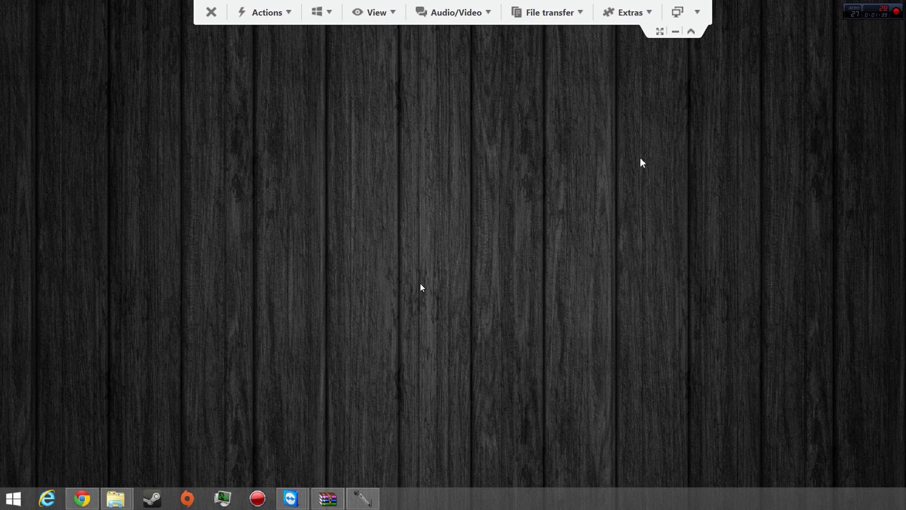